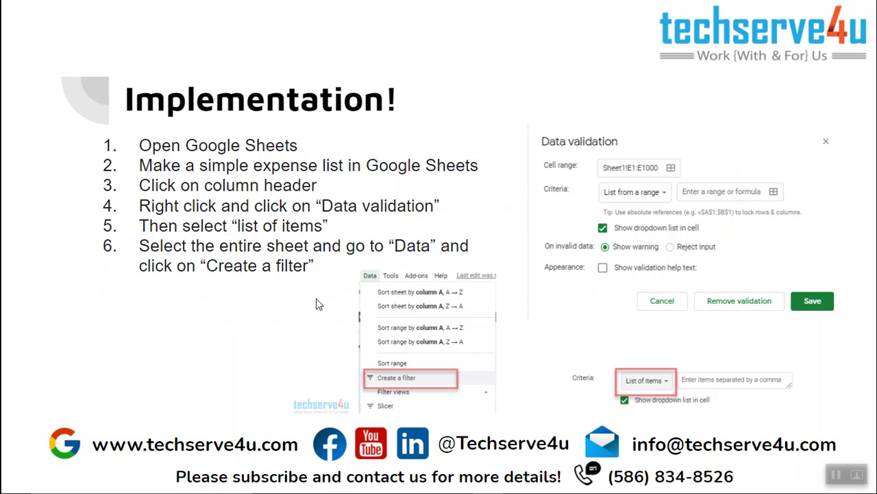
Leave the slideshow and return to Google Drive in the browser
key("alt+Tab")
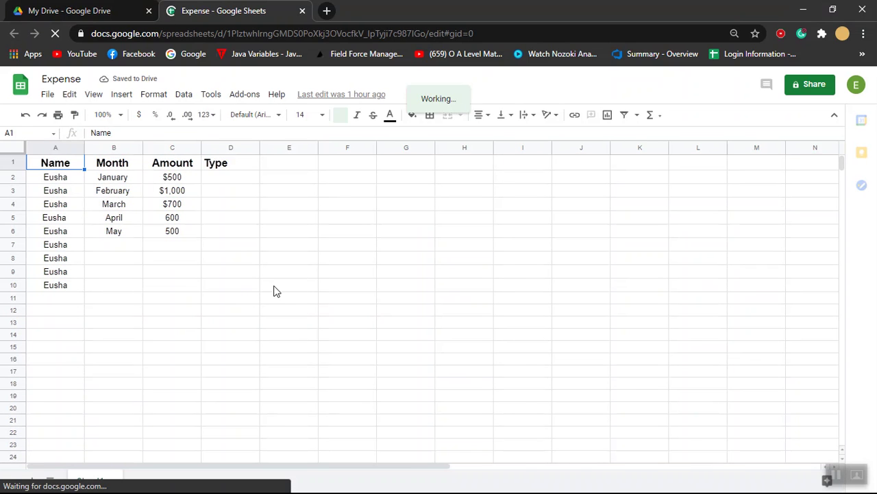
Enter the heading 'Rent Paid' in cell E1, next to Type
left_click(249, 235)
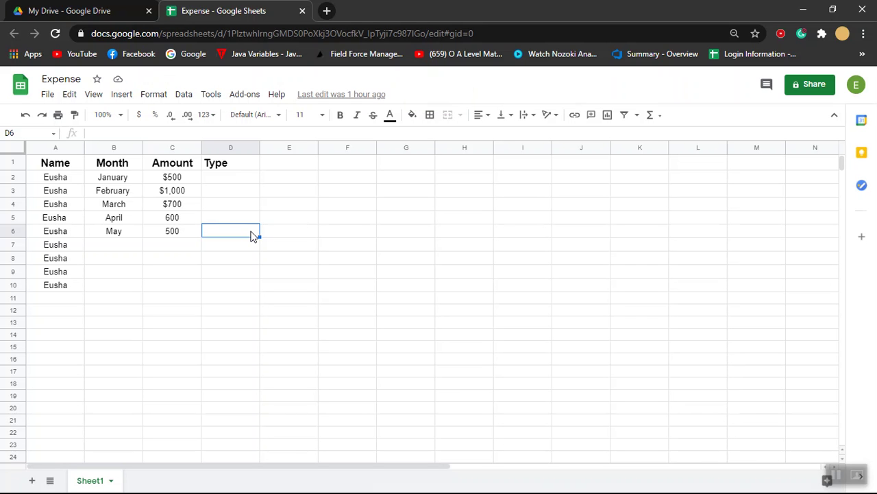
left_click(287, 167)
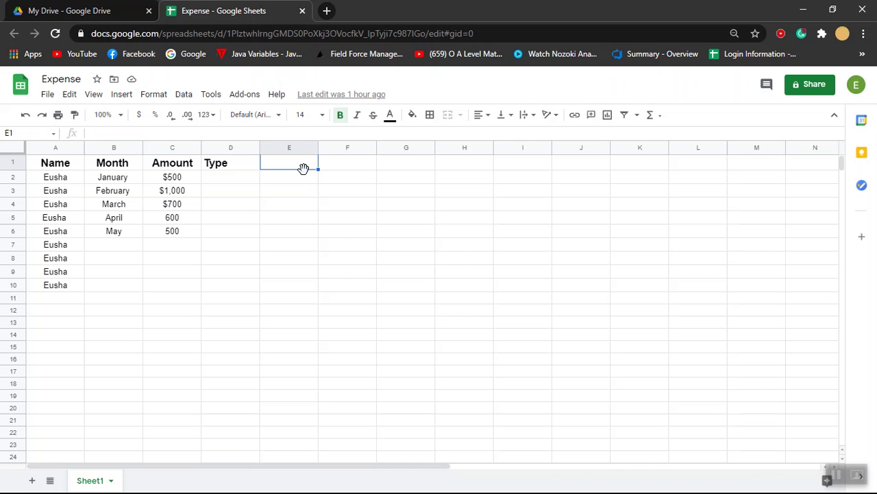
type("Rent P")
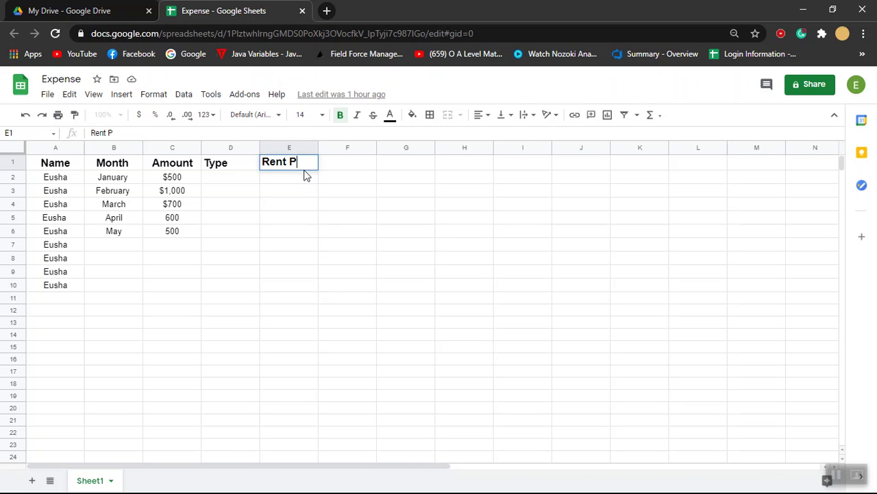
type("aid")
key("Return")
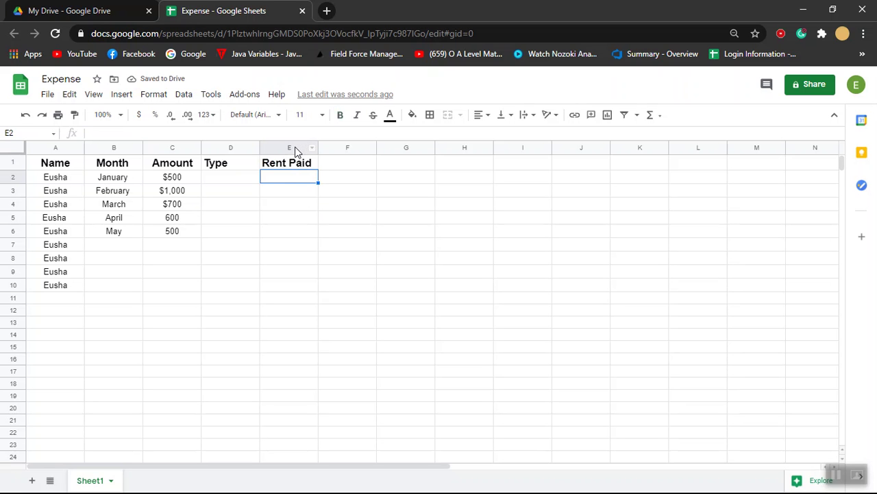
Add a 'List of items' data validation rule allowing Yes, No to all of column E
left_click(286, 147)
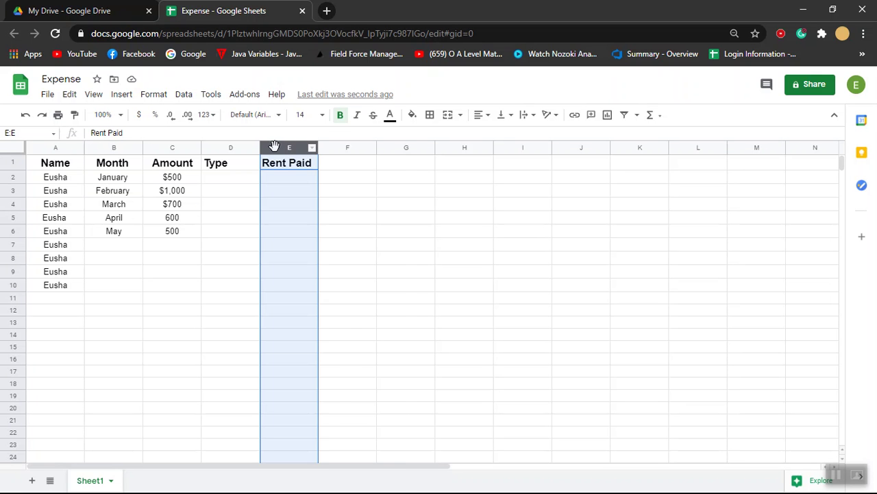
right_click(276, 147)
scroll(319, 291, "down", 1)
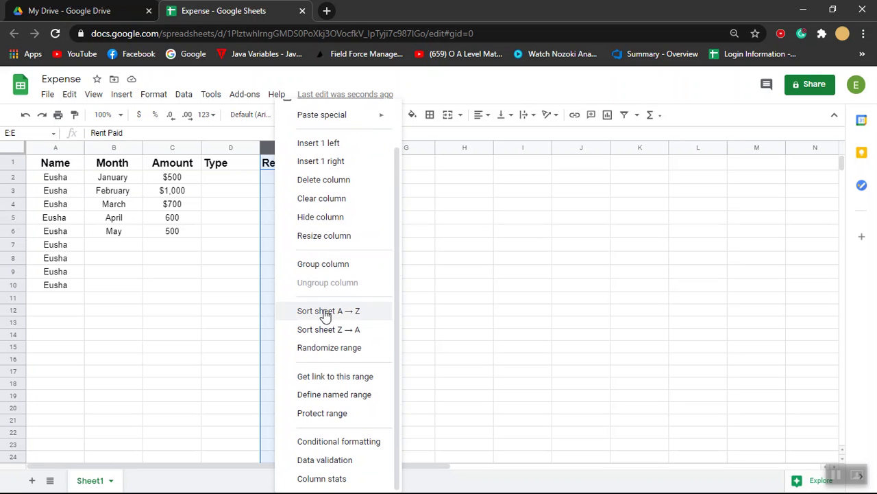
left_click(340, 462)
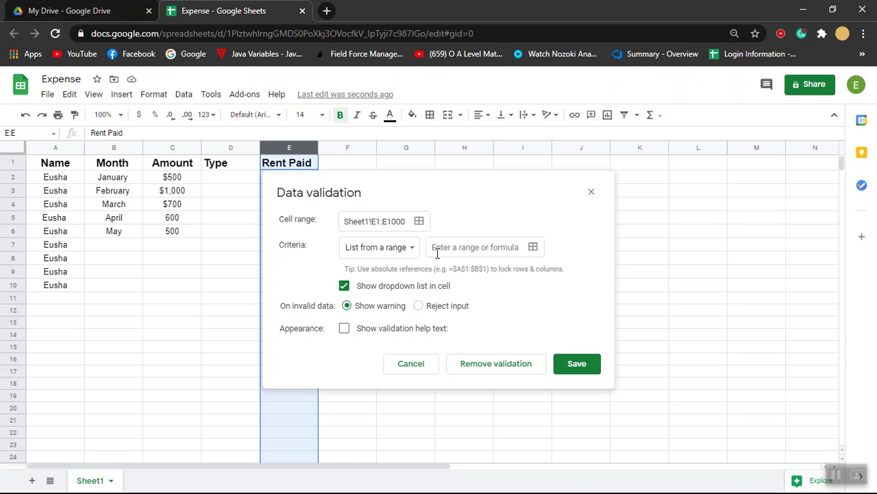
left_click(382, 252)
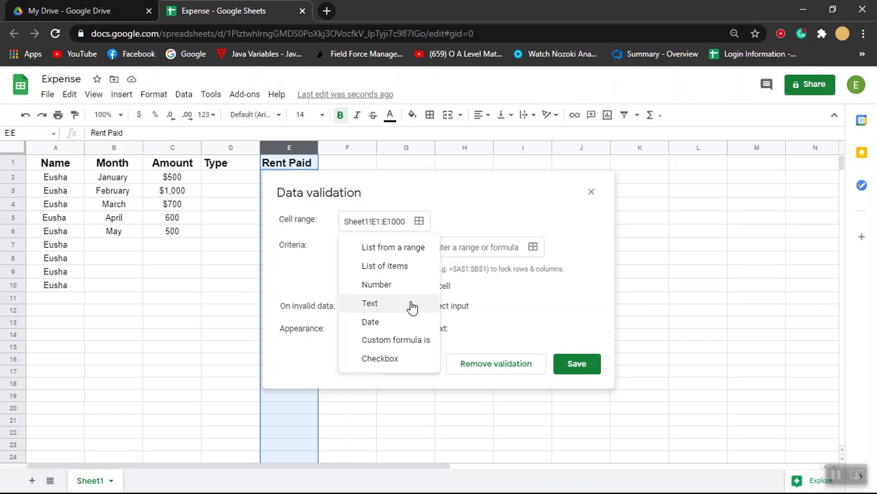
left_click(399, 271)
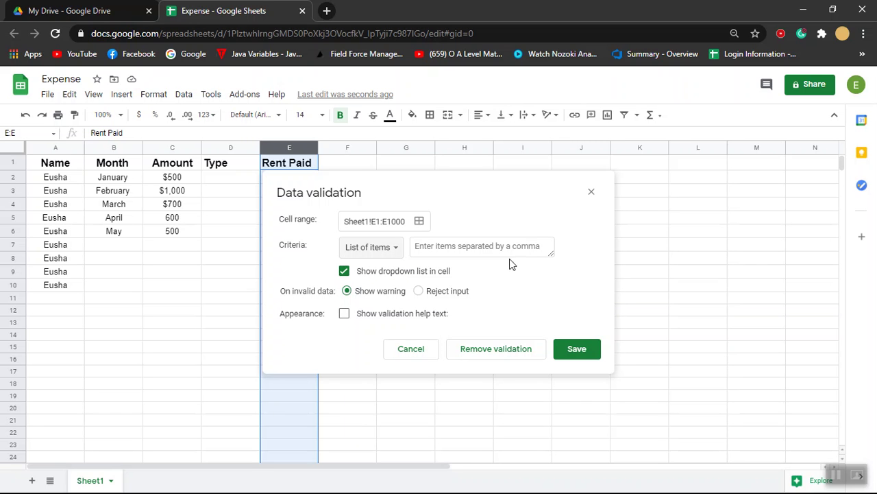
left_click(460, 248)
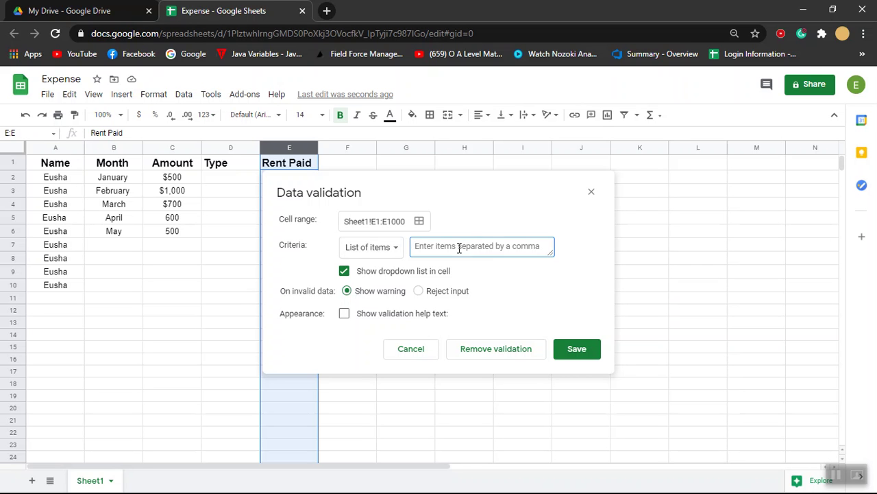
type("Yes, No")
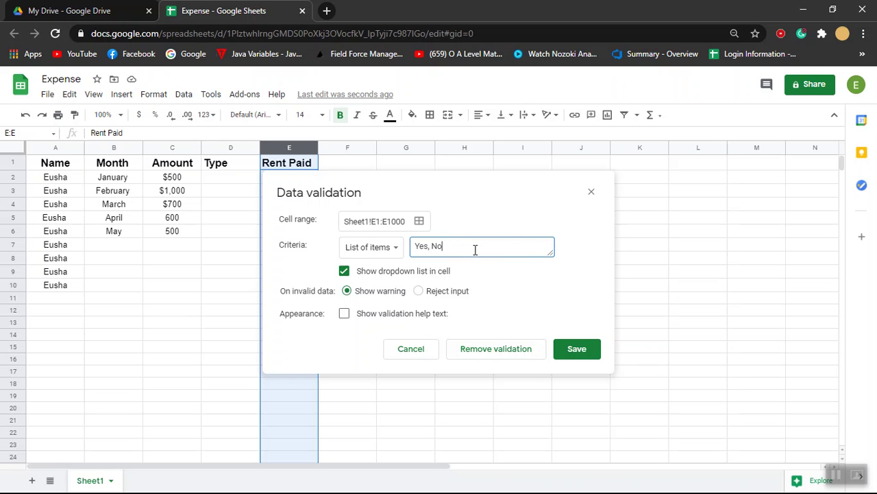
left_click(579, 350)
Use the dropdowns to mark E3 as Yes and E4 as No
left_click(538, 355)
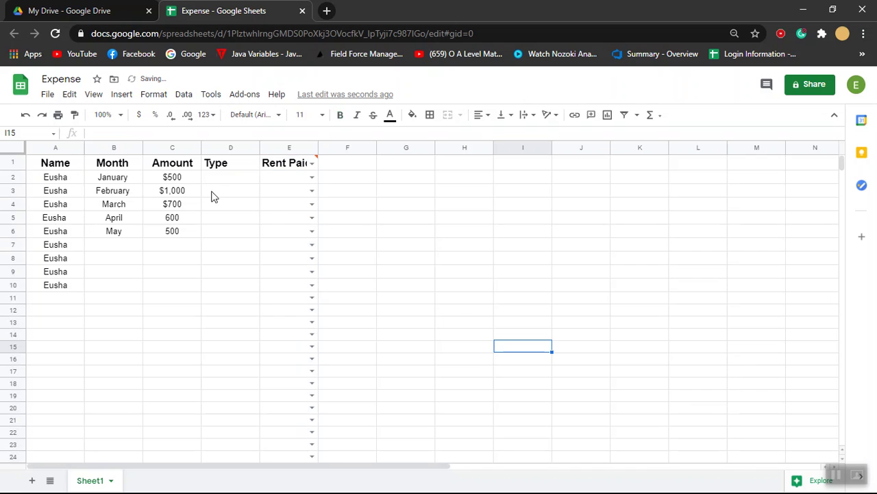
left_click(312, 177)
left_click(333, 200)
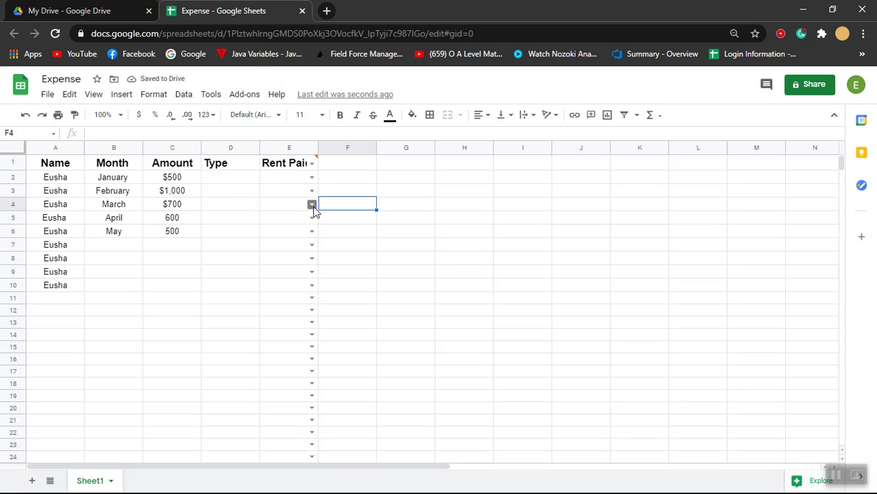
left_click(312, 190)
left_click(293, 206)
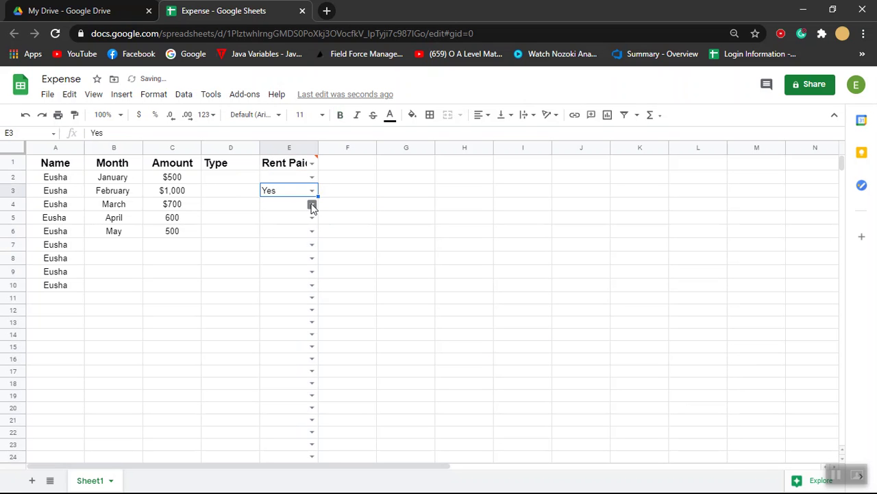
left_click(312, 203)
left_click(308, 233)
left_click(351, 237)
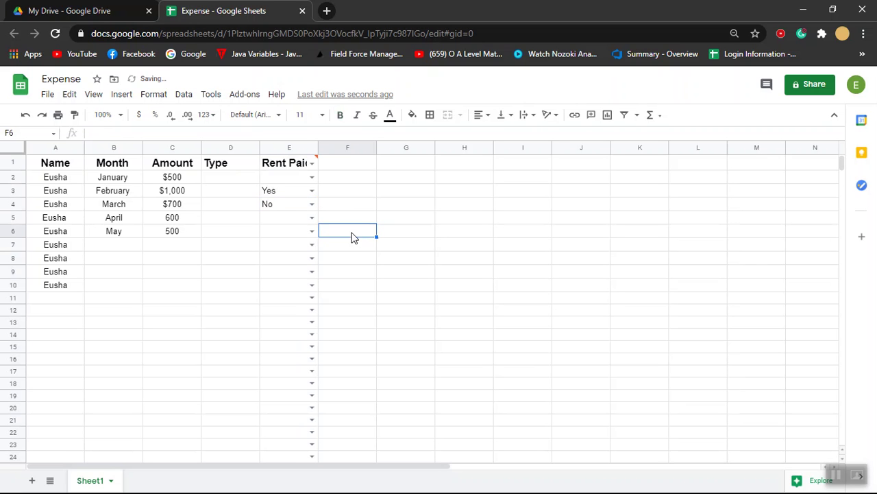
Inspect the Rent Paid header cell E1, which shows an invalid-input warning
mouse_move(296, 168)
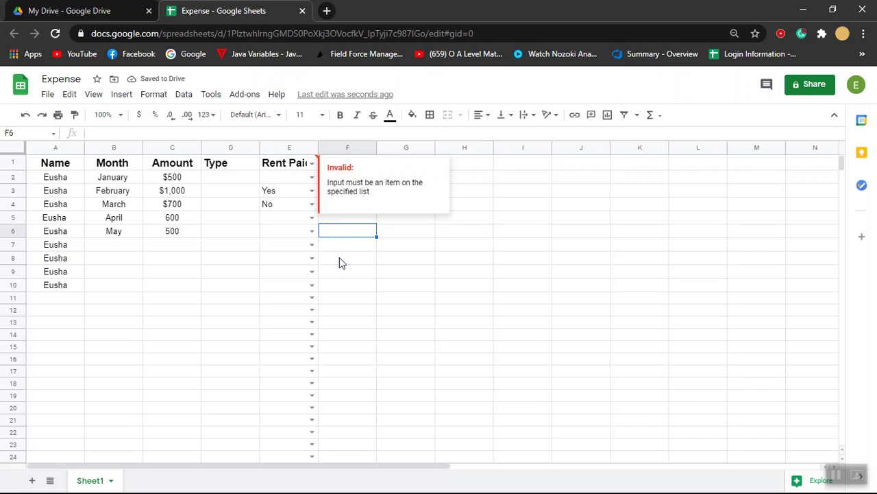
double_click(302, 163)
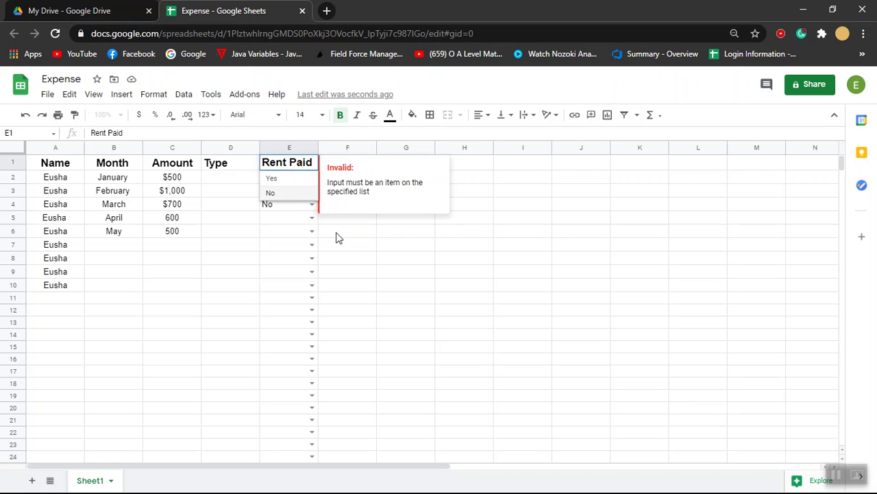
left_click(357, 274)
left_click(282, 149)
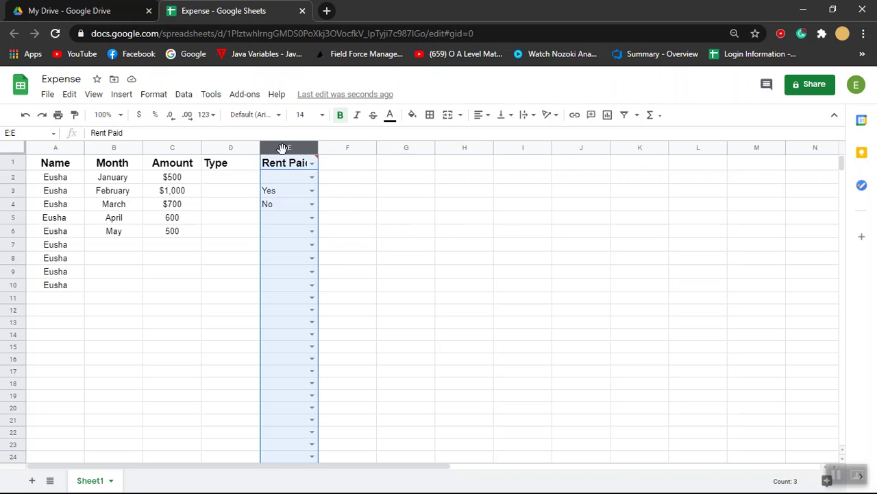
left_click(366, 189)
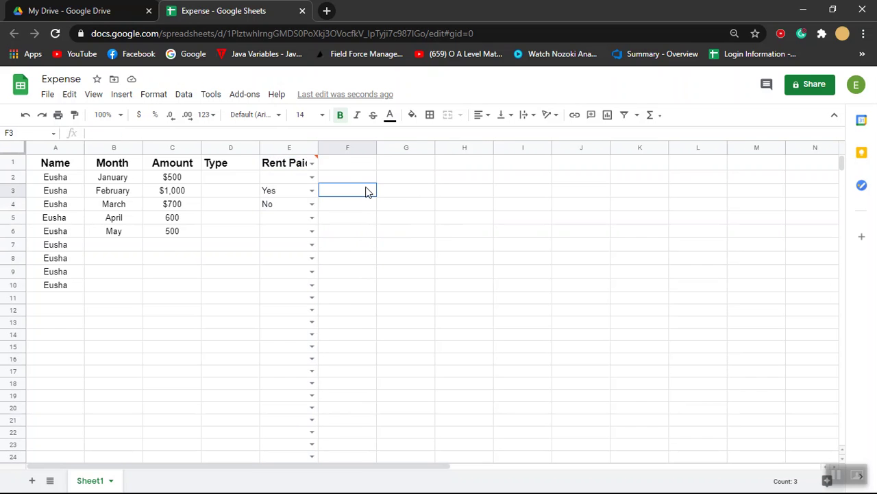
mouse_move(276, 157)
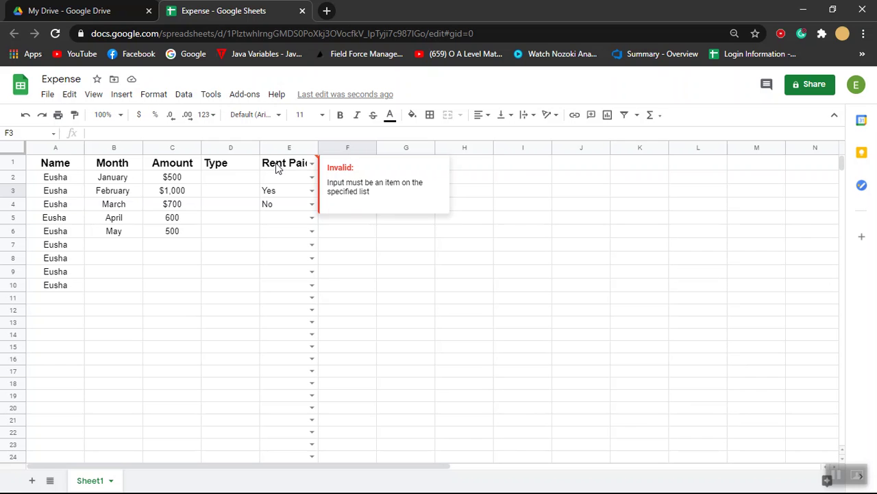
left_click(288, 169)
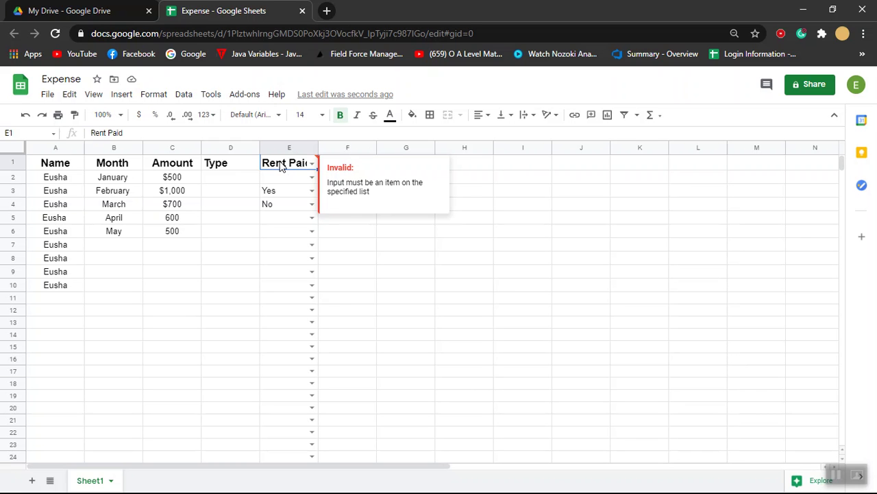
Remove the Yes/No data validation from header cell E1
right_click(280, 166)
scroll(329, 409, "down", 1)
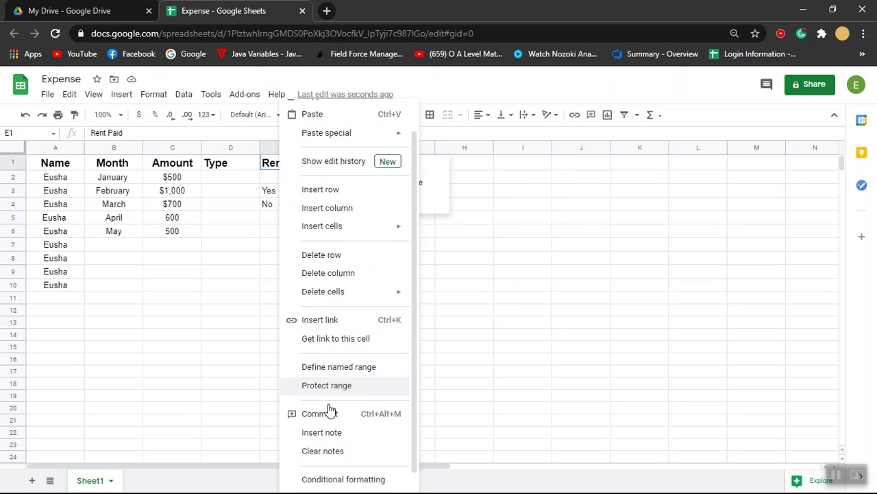
left_click(330, 481)
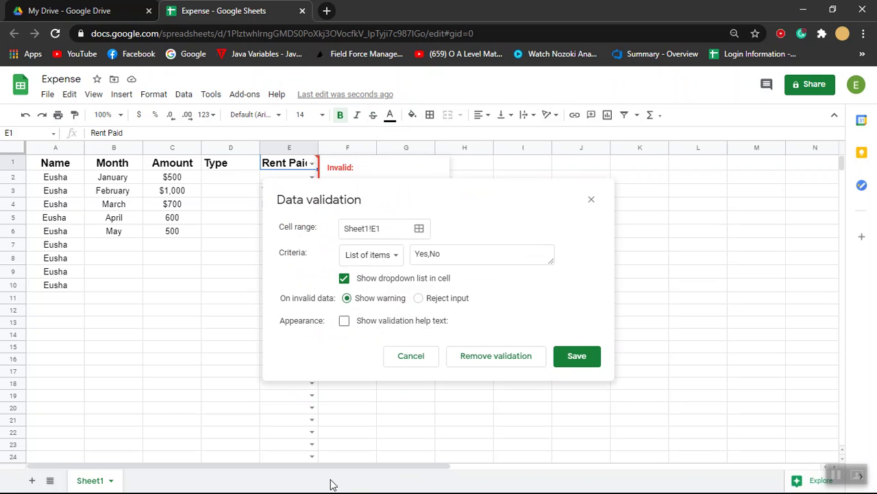
left_click(500, 359)
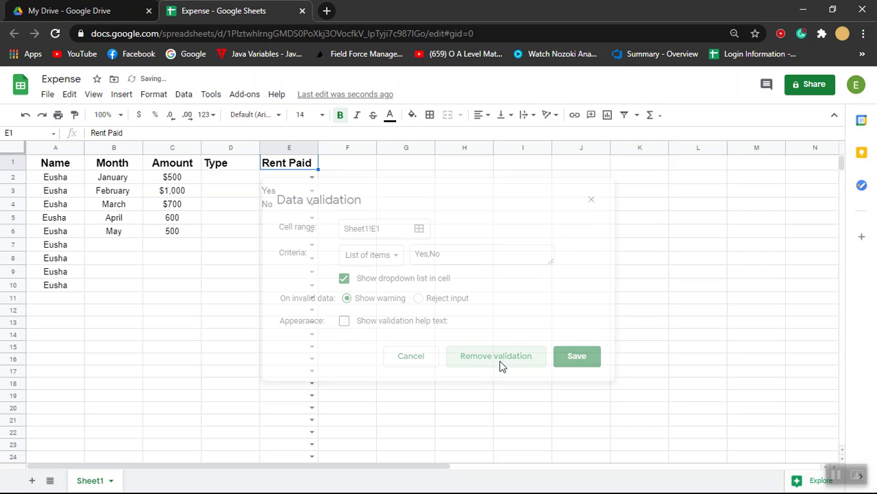
left_click(409, 322)
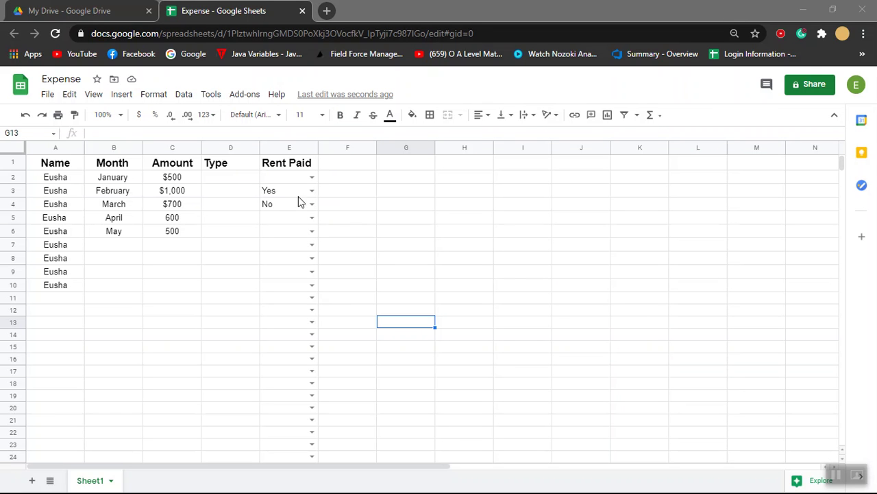
Select the entire sheet and create a filter from the Data menu
left_click(9, 153)
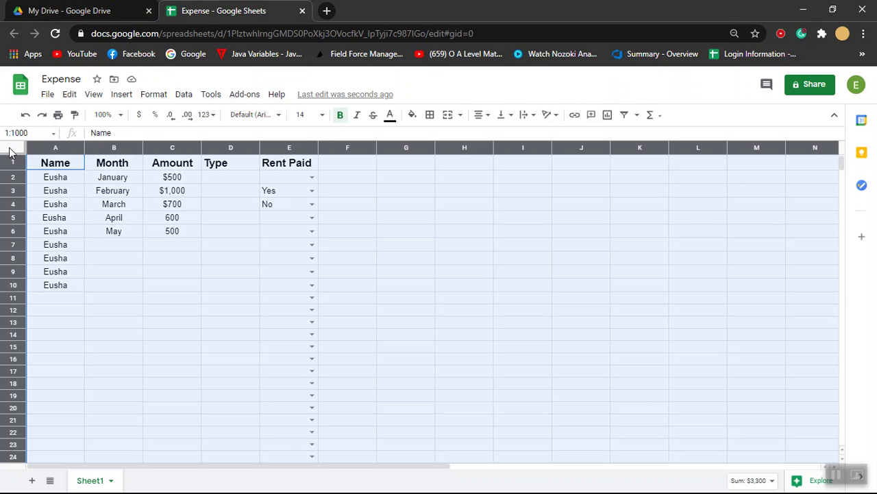
left_click(293, 273)
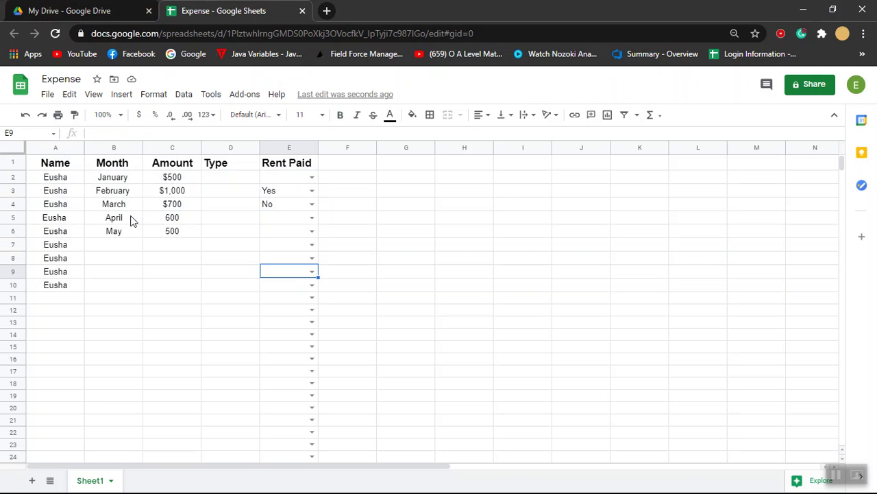
left_click(10, 154)
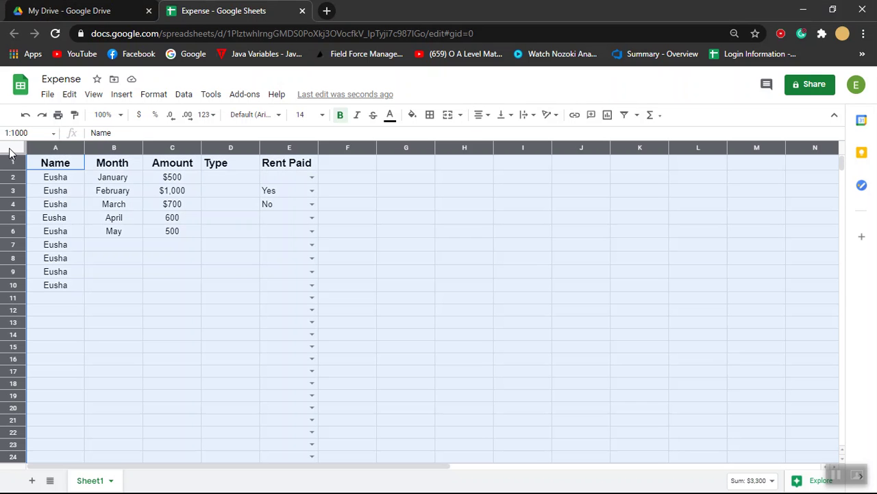
left_click(183, 94)
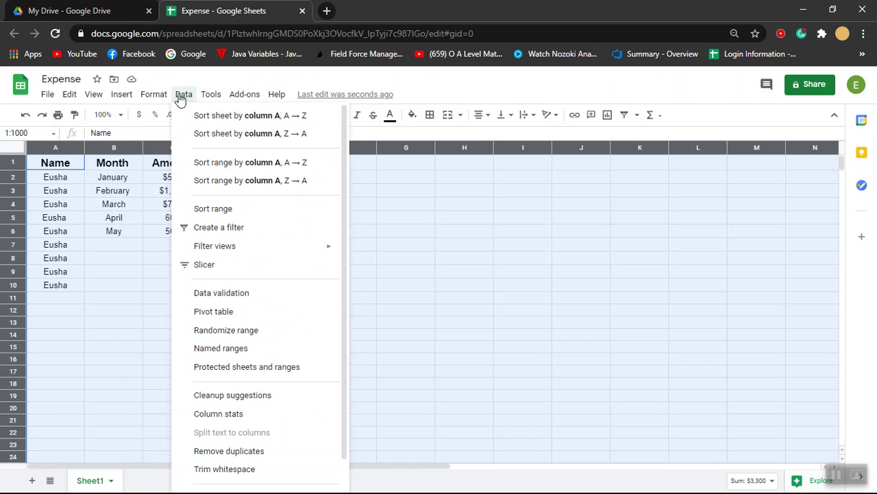
left_click(233, 230)
left_click(290, 272)
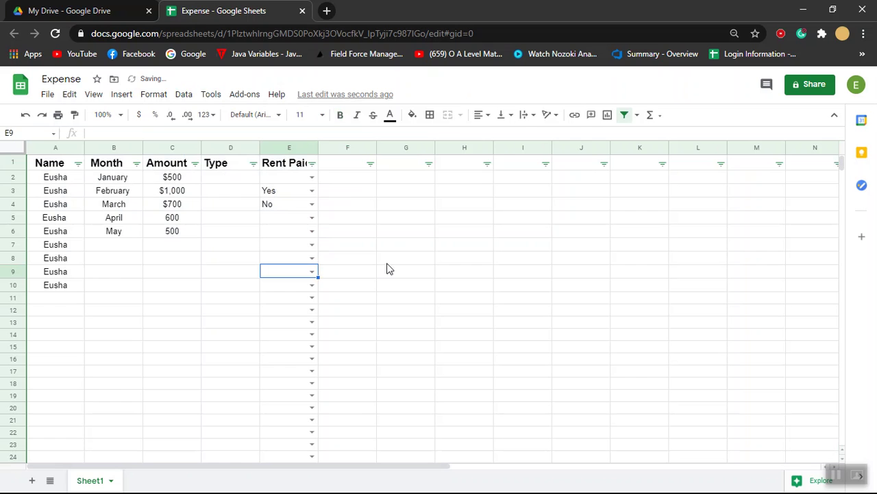
Filter Rent Paid to show only No rows, hiding Blanks and Yes
left_click(312, 165)
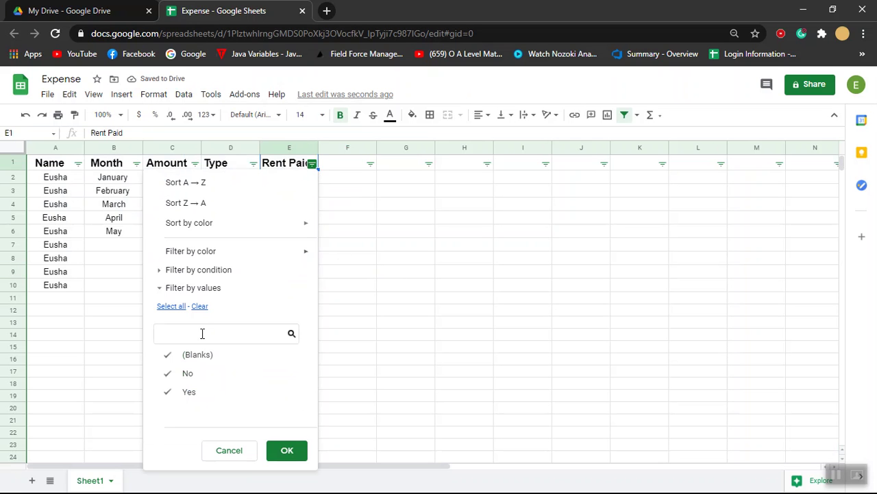
left_click(166, 357)
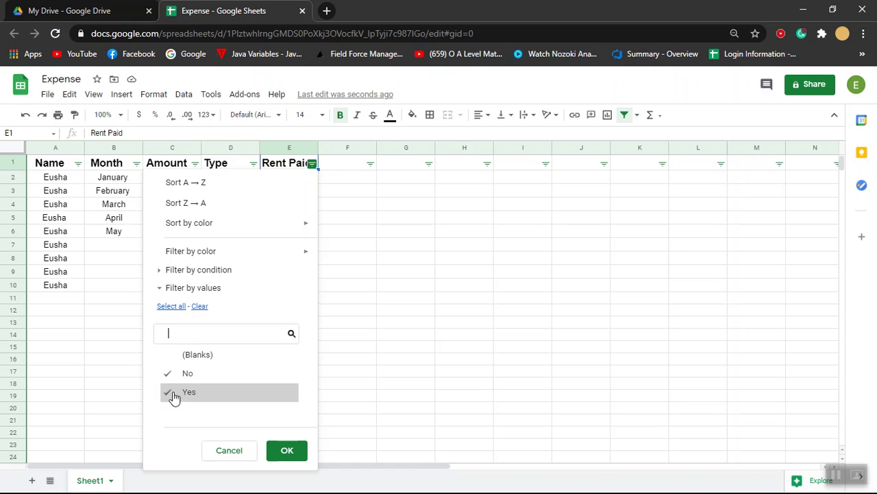
left_click(172, 397)
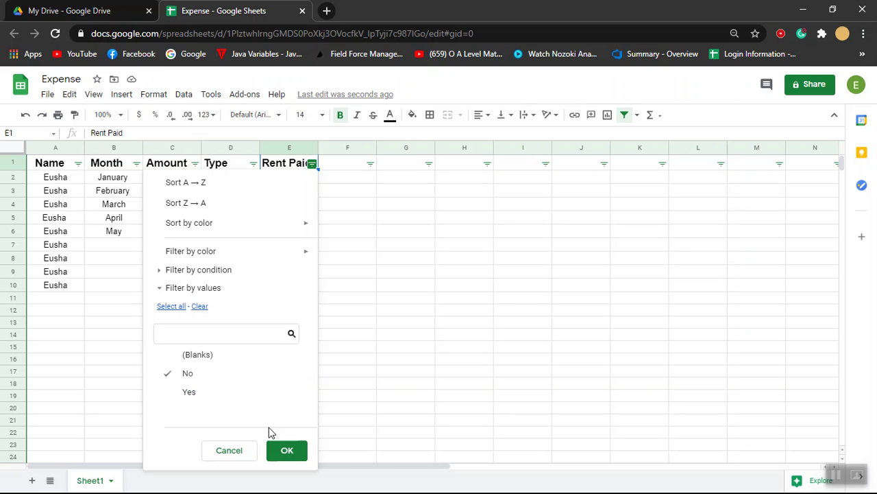
left_click(288, 451)
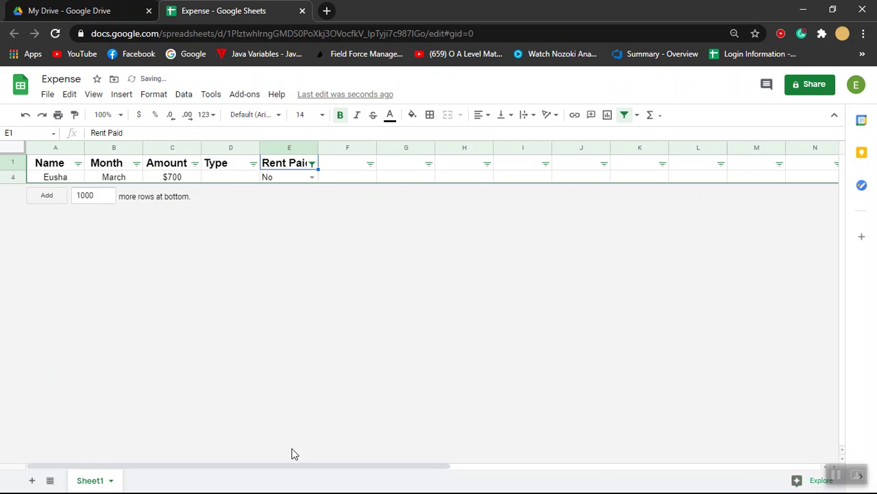
Recheck Blanks and Yes in the Rent Paid filter so all rows show again
left_click(312, 165)
left_click(168, 374)
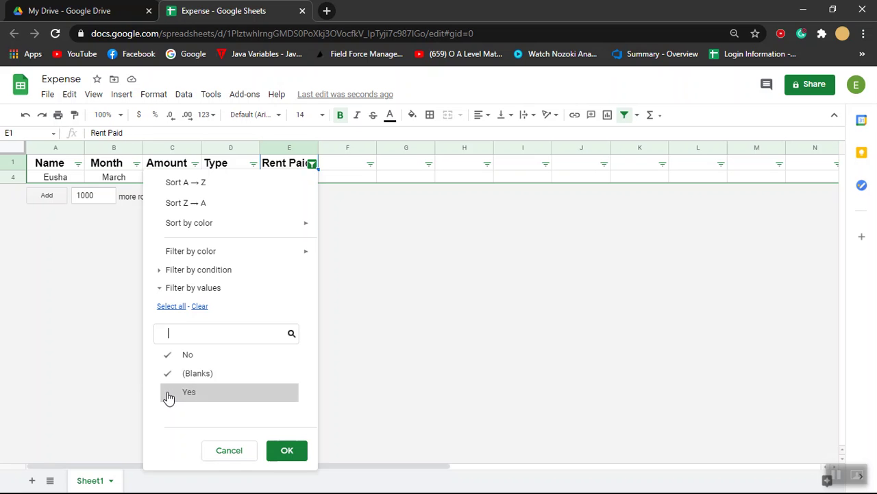
left_click(169, 392)
left_click(286, 448)
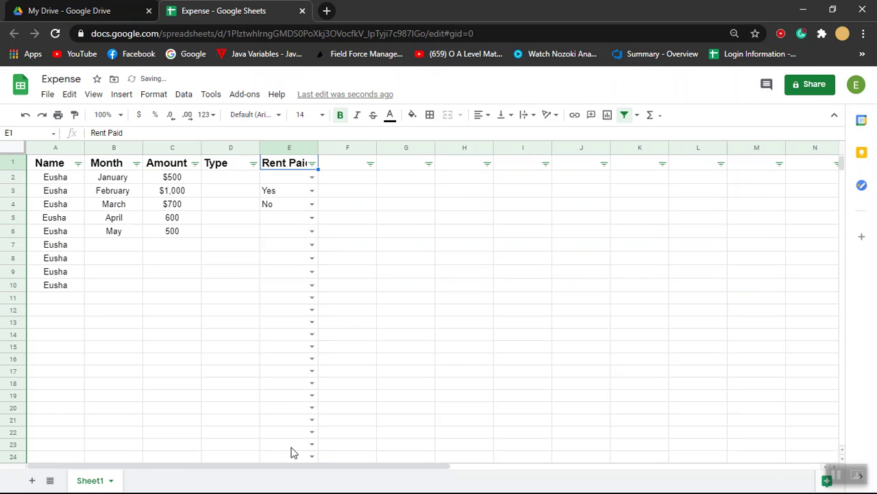